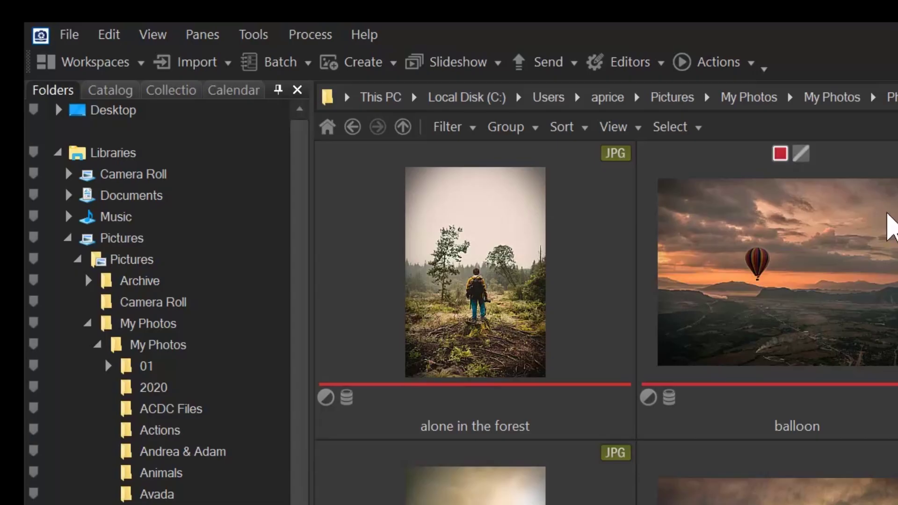
# Show the Search pane from the Panes menu beside the Photos 2019 thumbnails.
pyautogui.click(203, 34)
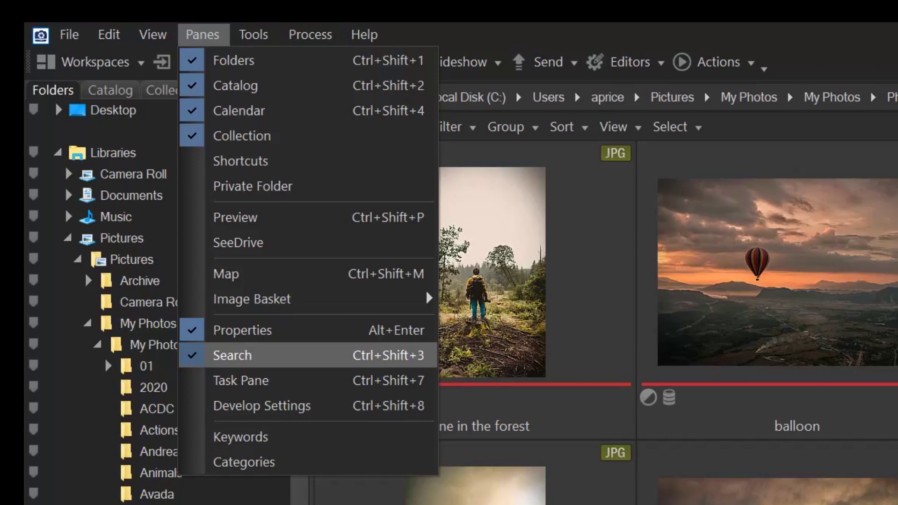
pyautogui.click(437, 330)
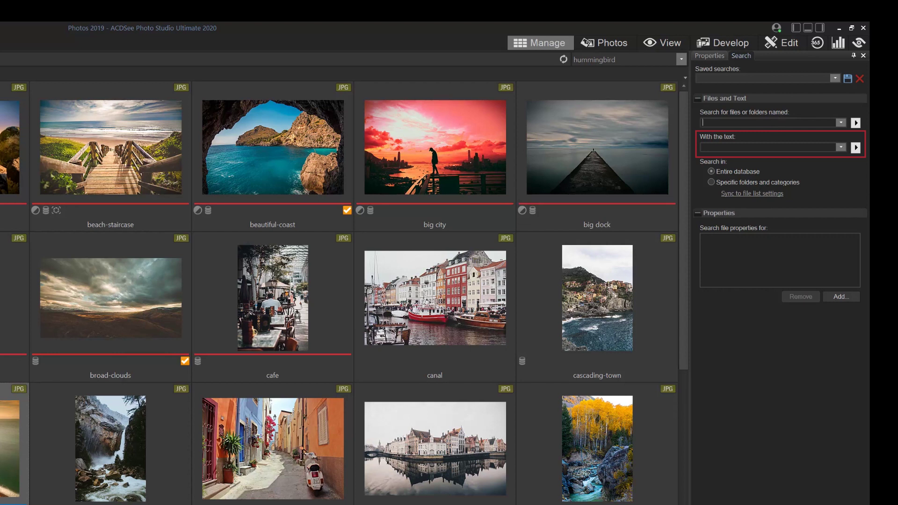
pyautogui.click(744, 147)
pyautogui.click(856, 148)
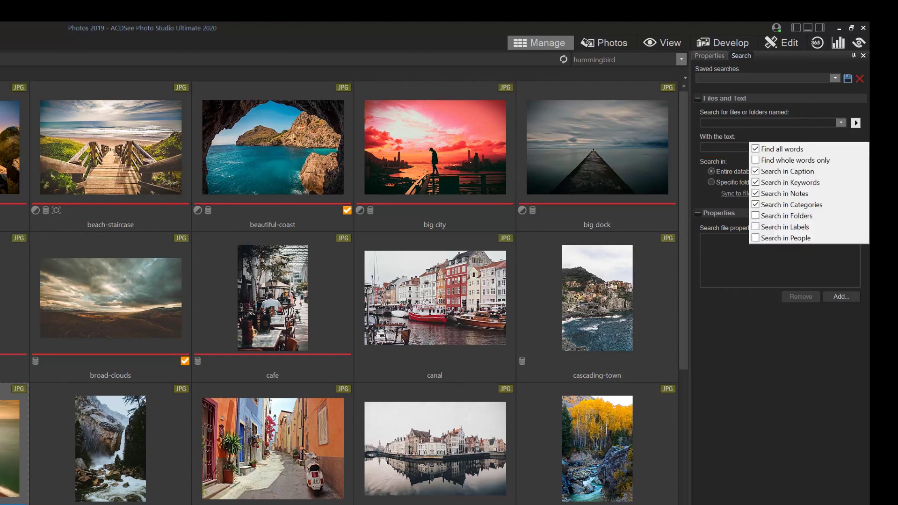
pyautogui.click(813, 132)
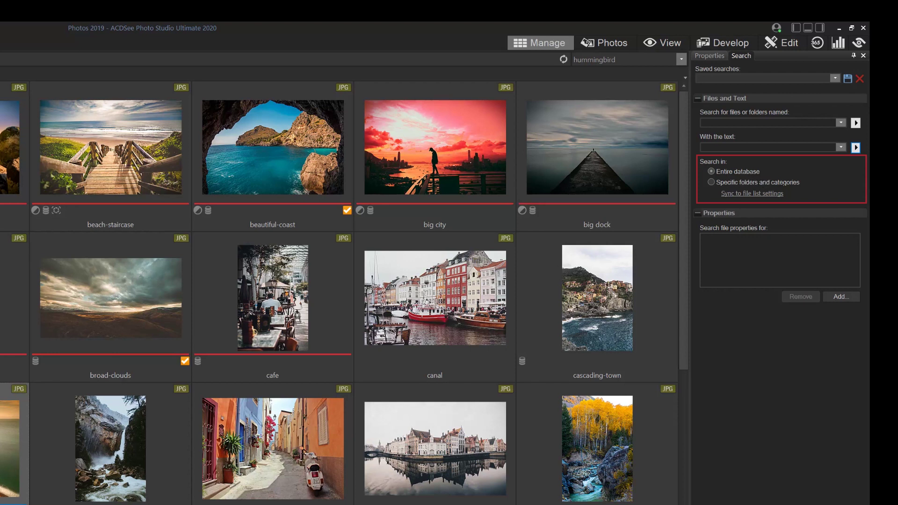
pyautogui.click(713, 182)
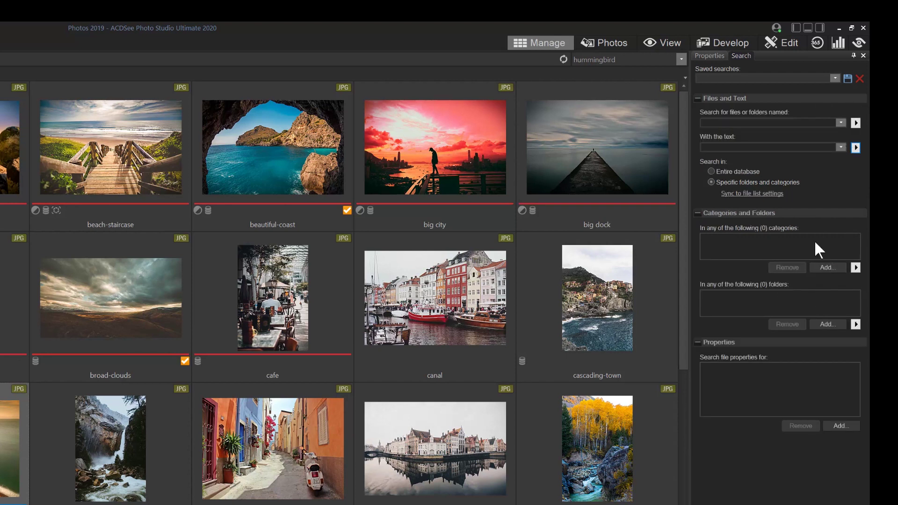
pyautogui.click(725, 172)
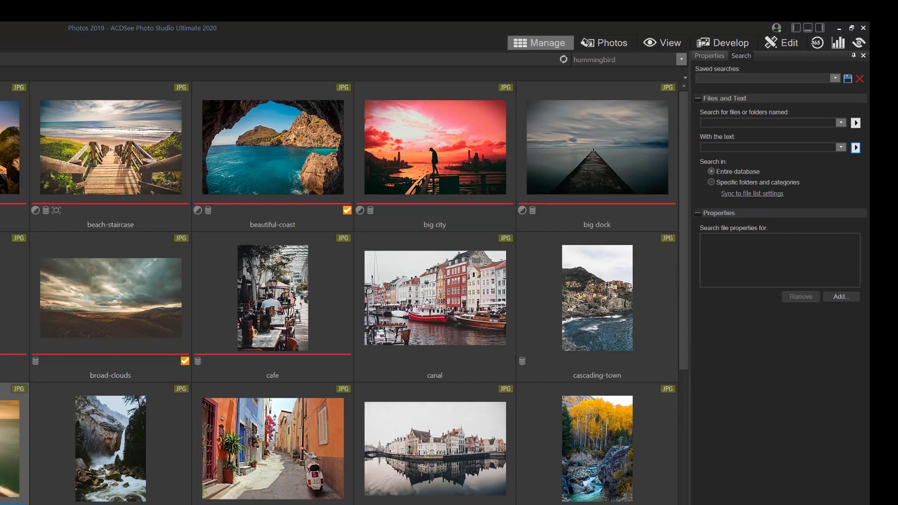
pyautogui.click(838, 297)
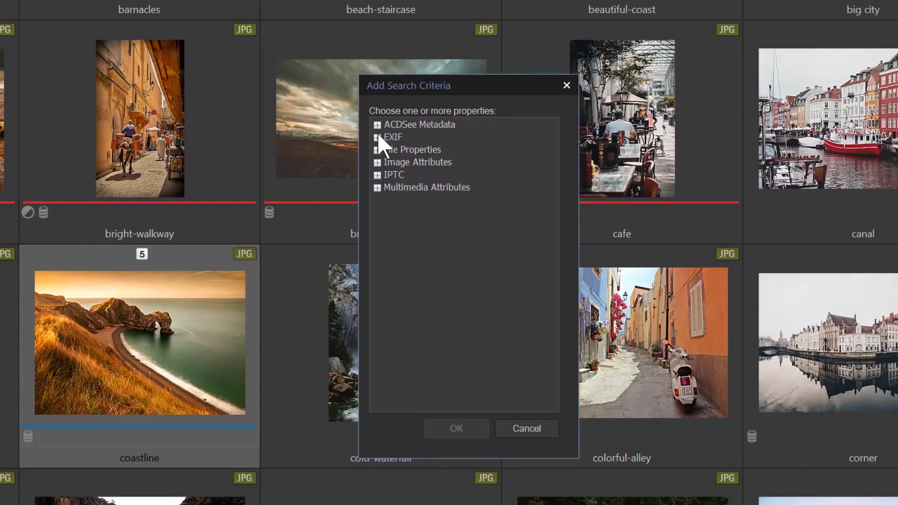
pyautogui.click(107, 311)
pyautogui.click(387, 149)
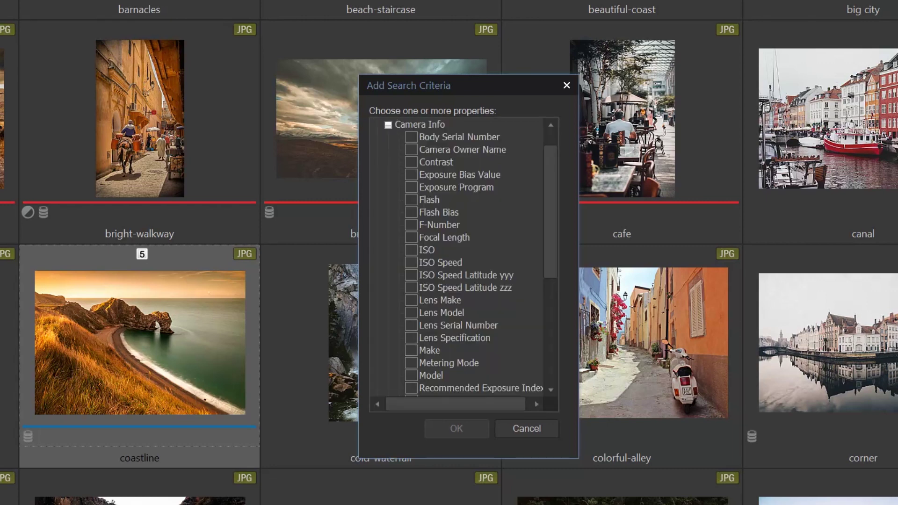
pyautogui.click(388, 125)
pyautogui.click(378, 139)
pyautogui.click(524, 428)
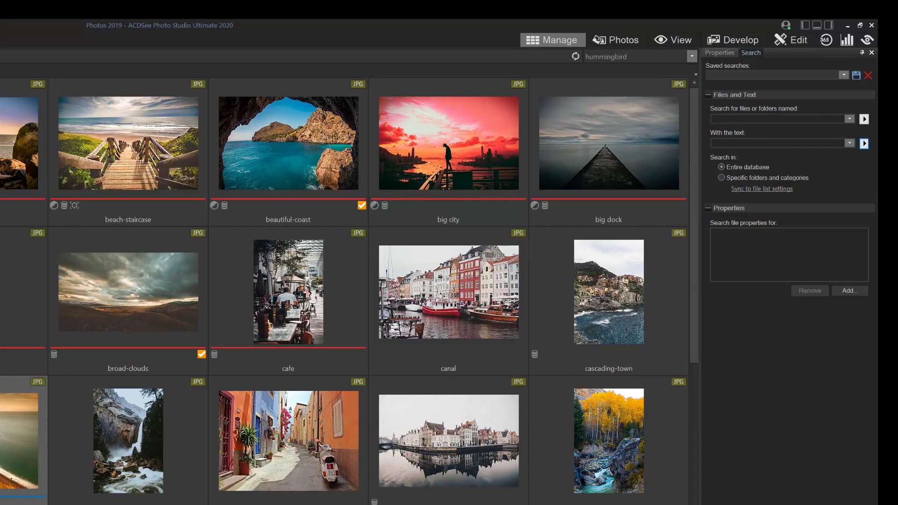
# Search for files named Mountain that contain the text Winter.
pyautogui.write('Mountain')
pyautogui.click(731, 145)
pyautogui.write('Winter')
# Add a Rating property criterion from the ACDSee Metadata properties.
pyautogui.click(850, 290)
pyautogui.click(361, 213)
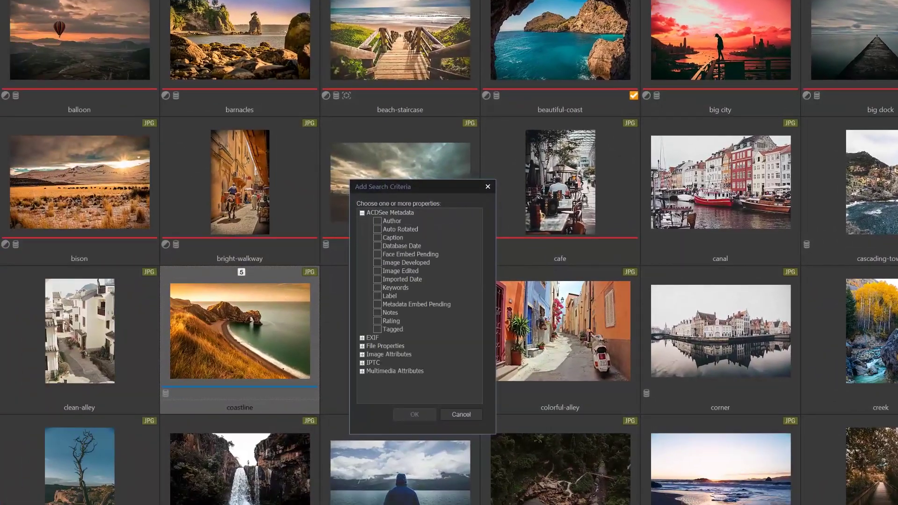
pyautogui.click(362, 213)
pyautogui.click(361, 212)
pyautogui.click(384, 320)
pyautogui.click(413, 413)
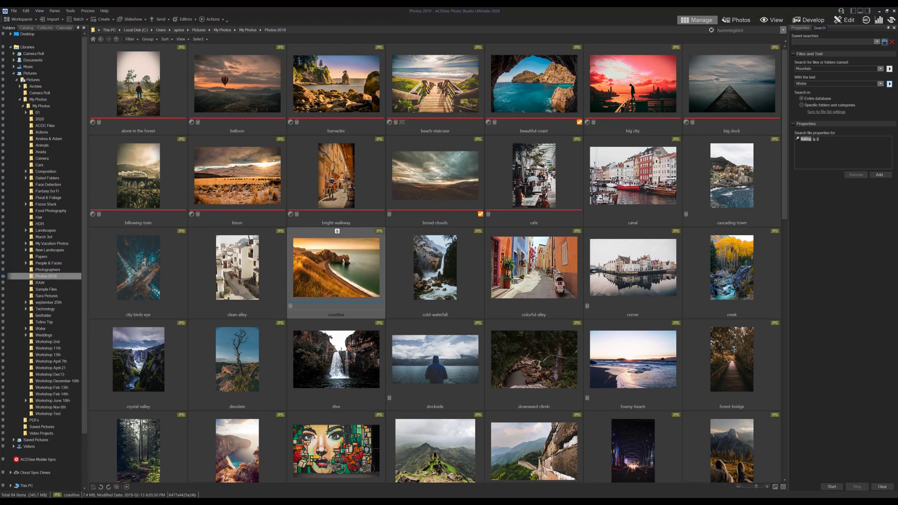
# Save the current search under the new name 'Mountain Plus'.
pyautogui.click(885, 42)
pyautogui.click(877, 58)
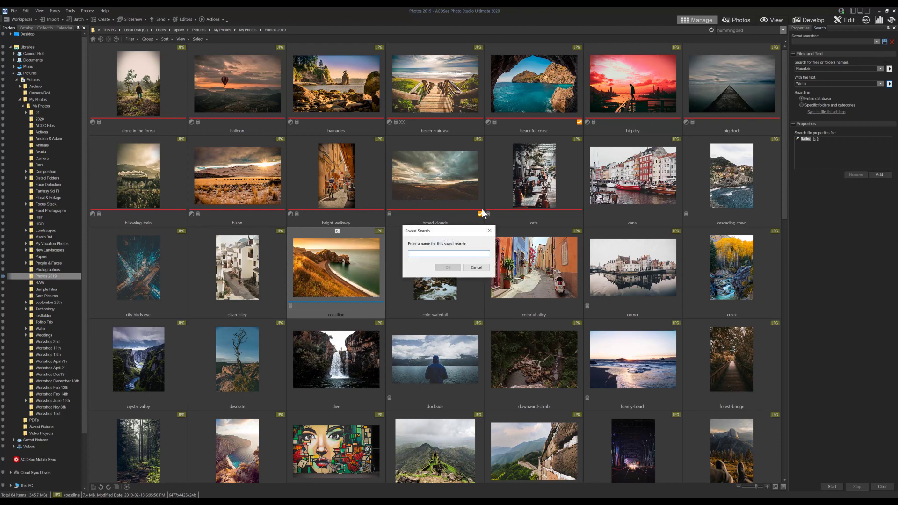
pyautogui.write('Mounta')
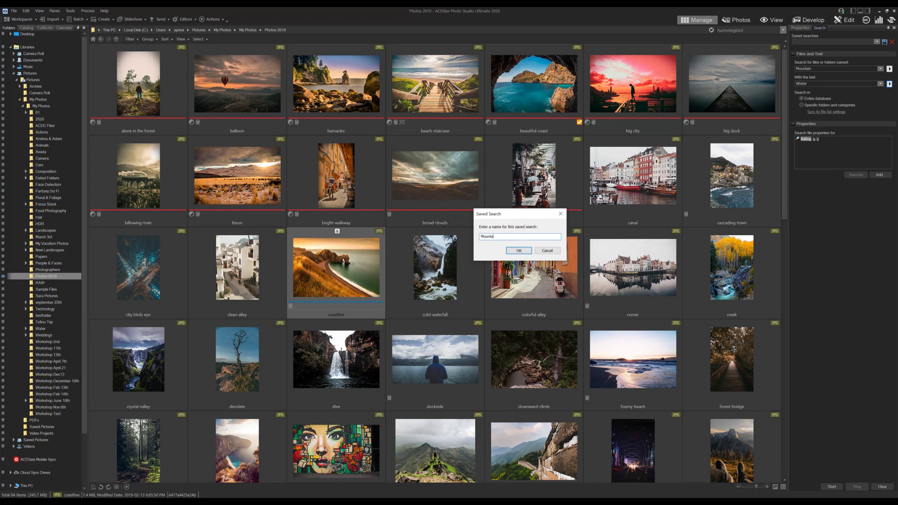
pyautogui.write('in Plus')
pyautogui.click(517, 252)
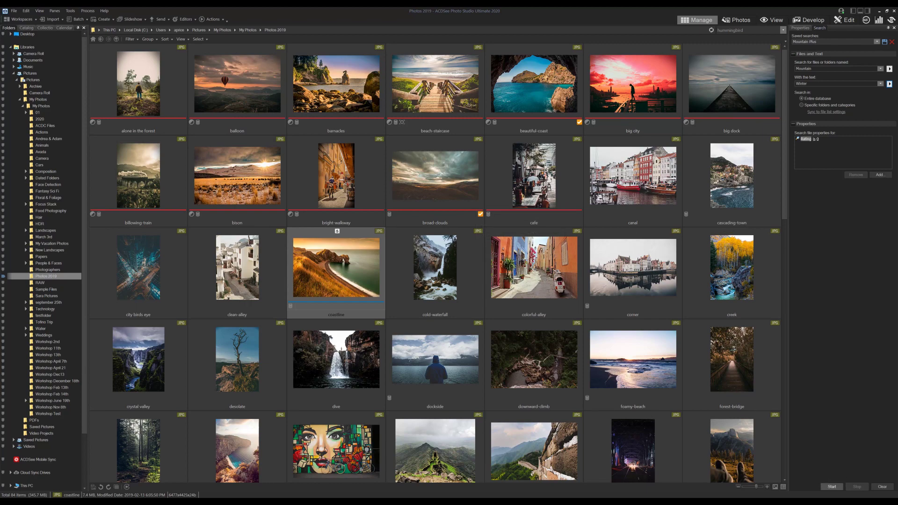
# Run the search and confirm Mountain Plus appears among the saved searches.
pyautogui.click(832, 487)
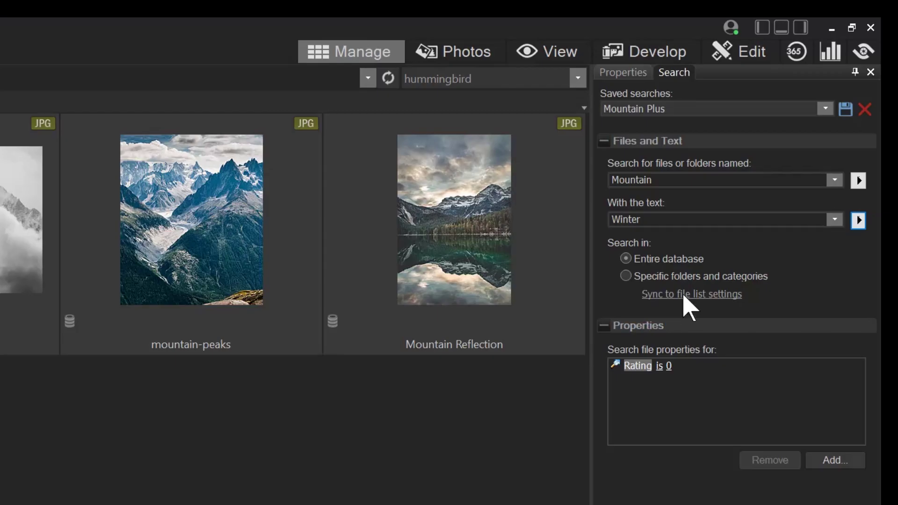
pyautogui.click(825, 109)
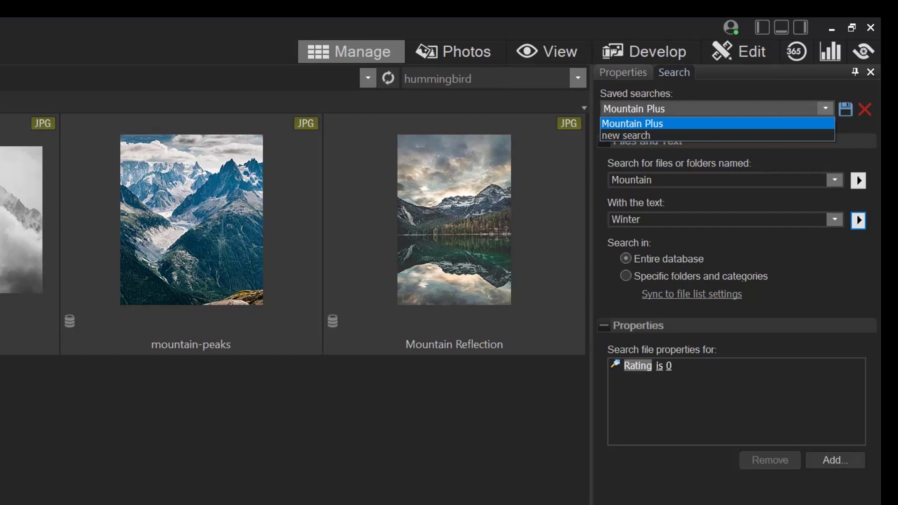
pyautogui.press('Return')
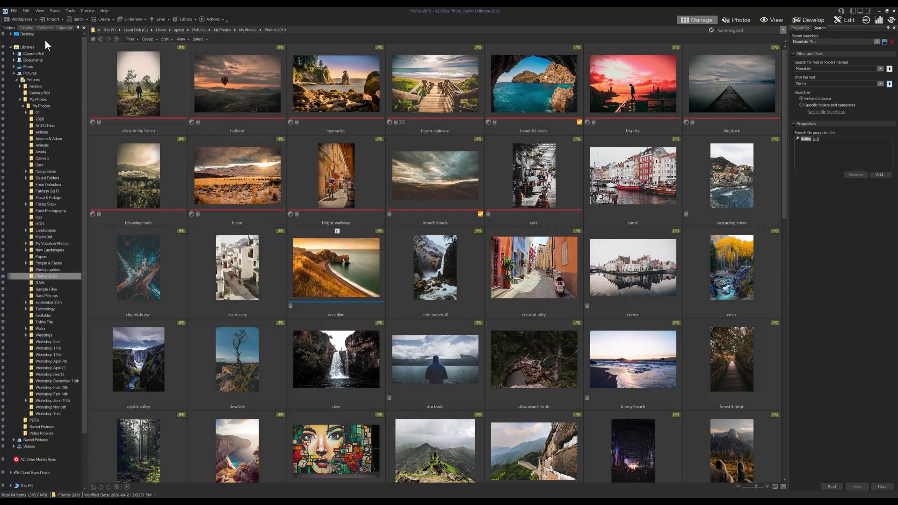
# Switch the left panel to the Collections list showing Smart Collections.
pyautogui.click(45, 28)
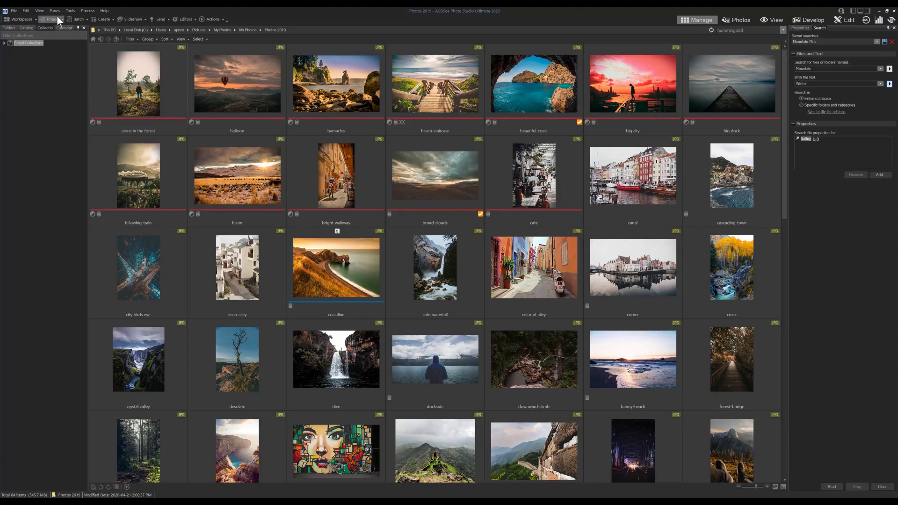
# Start a new collection set from the Collections pane and clear its default name.
pyautogui.click(135, 27)
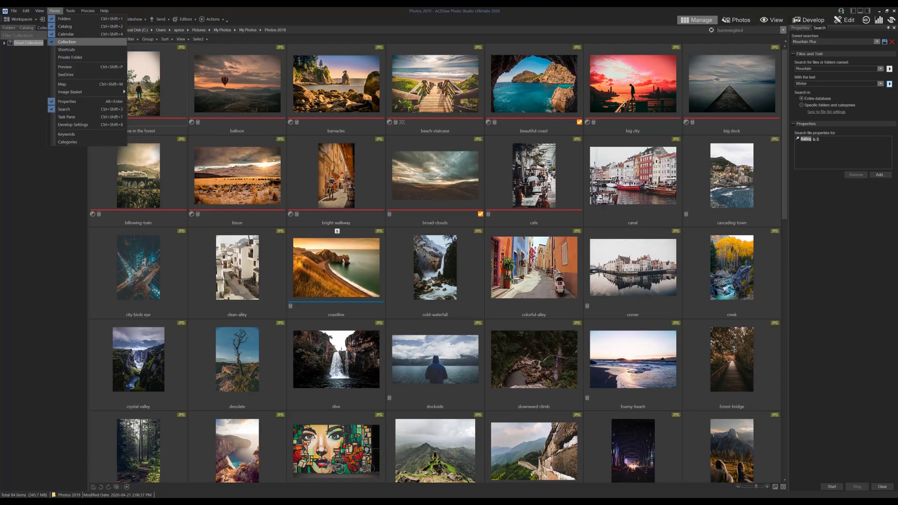
pyautogui.click(21, 86)
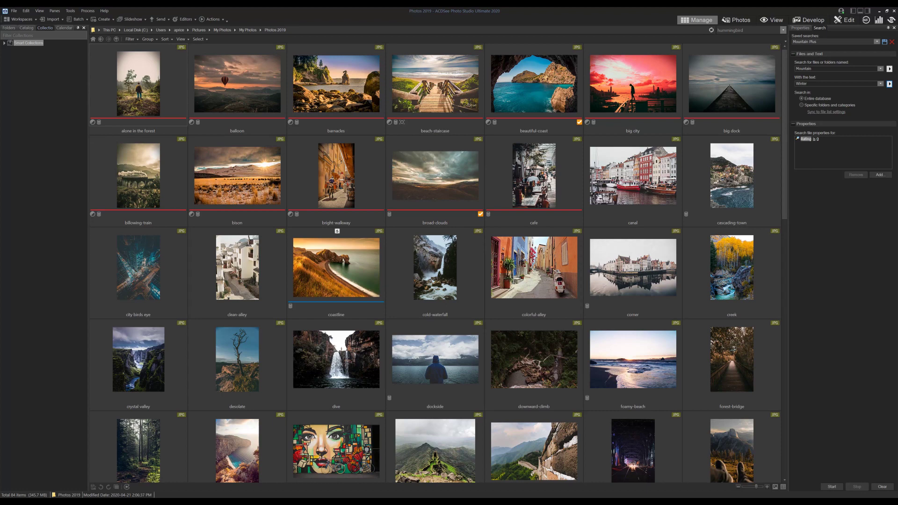
pyautogui.rightClick(34, 69)
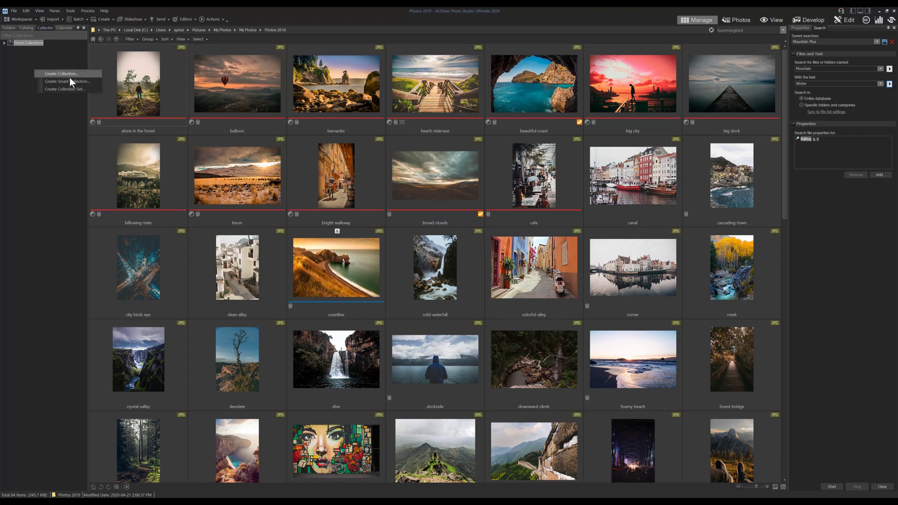
pyautogui.click(65, 89)
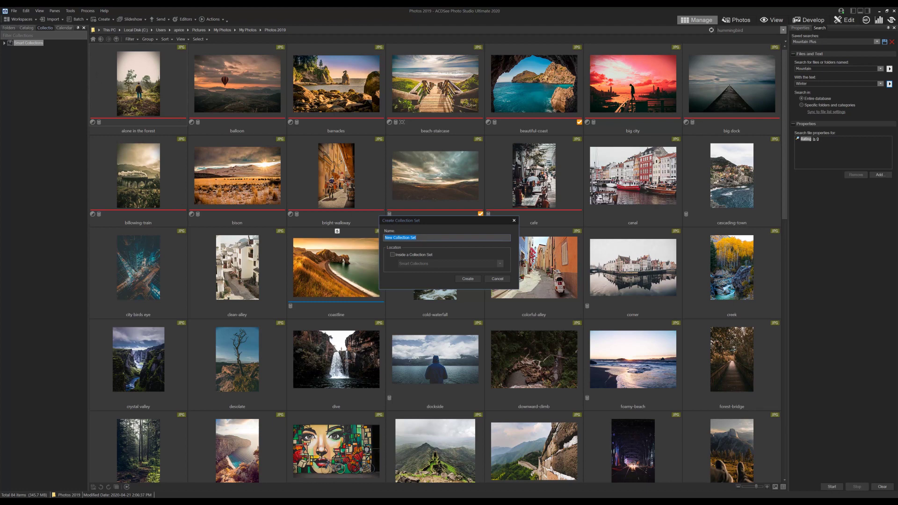
pyautogui.press('BackSpace')
# Create the ISO collection set and begin a smart collection named 100 ISO inside it.
pyautogui.write('ISO')
pyautogui.click(468, 278)
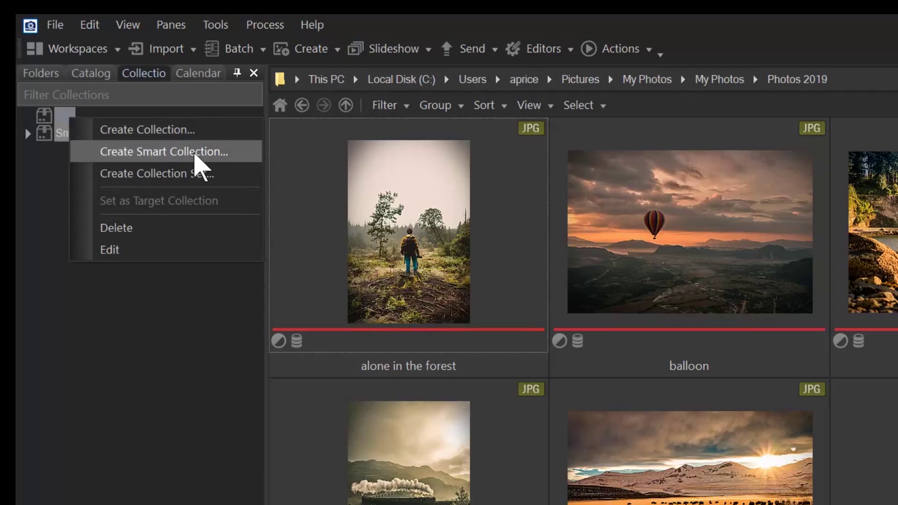
pyautogui.click(58, 56)
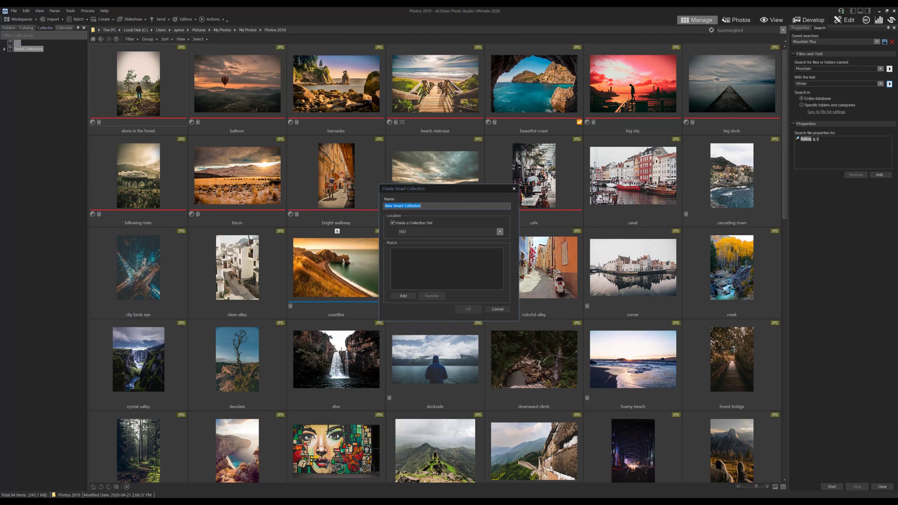
pyautogui.write('100 ISO')
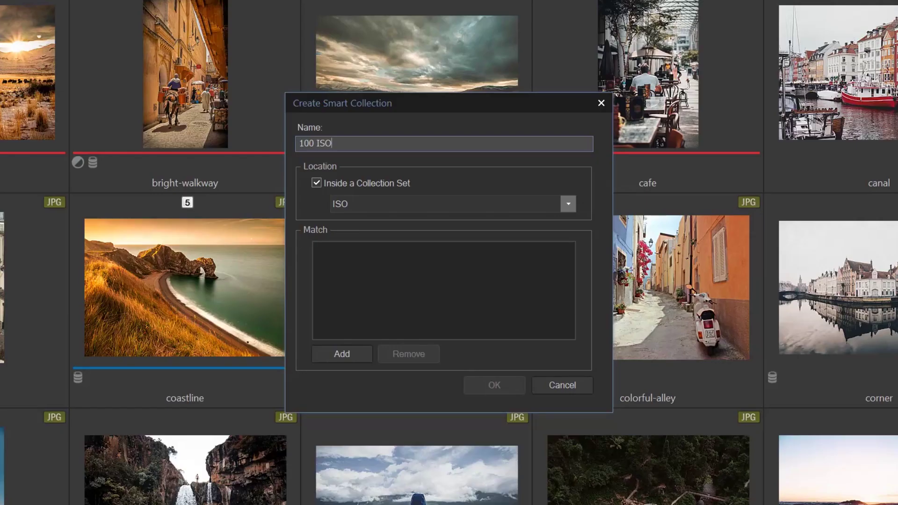
# Add an EXIF Camera Info ISO rule with value 100 and create the smart collection.
pyautogui.click(348, 355)
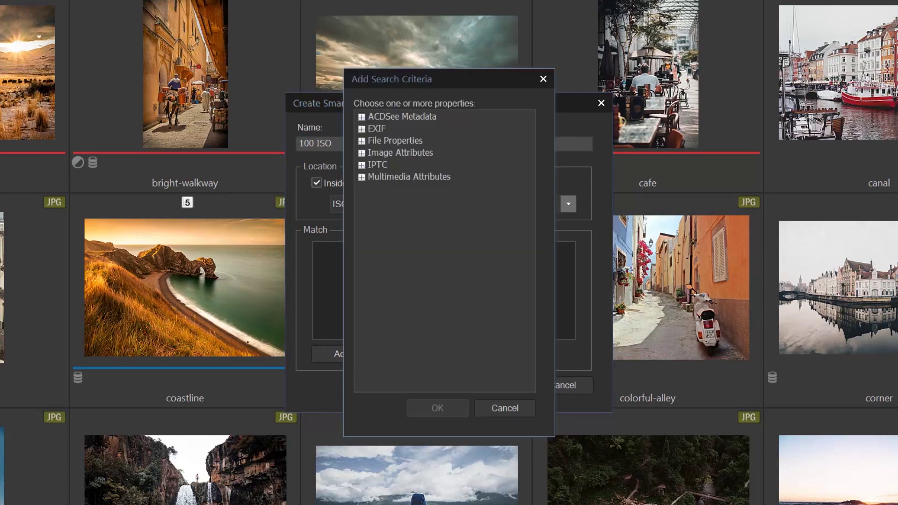
pyautogui.click(367, 129)
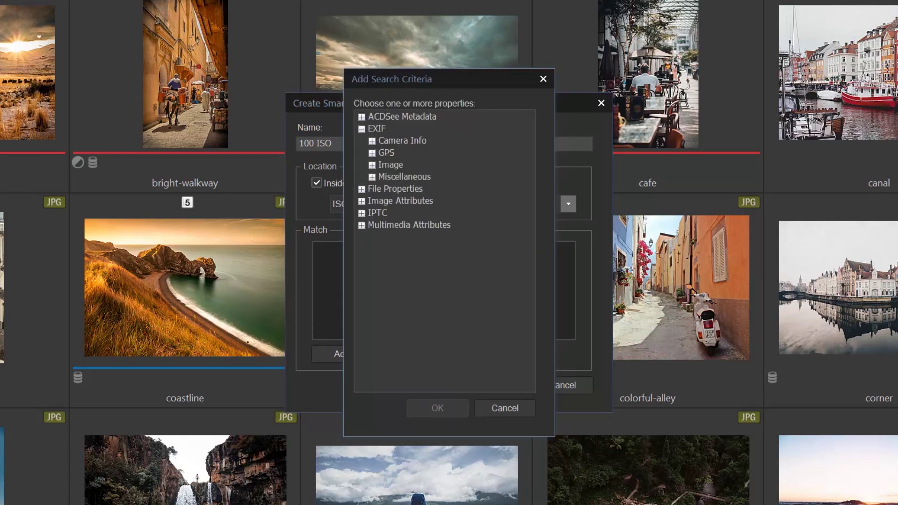
pyautogui.click(372, 140)
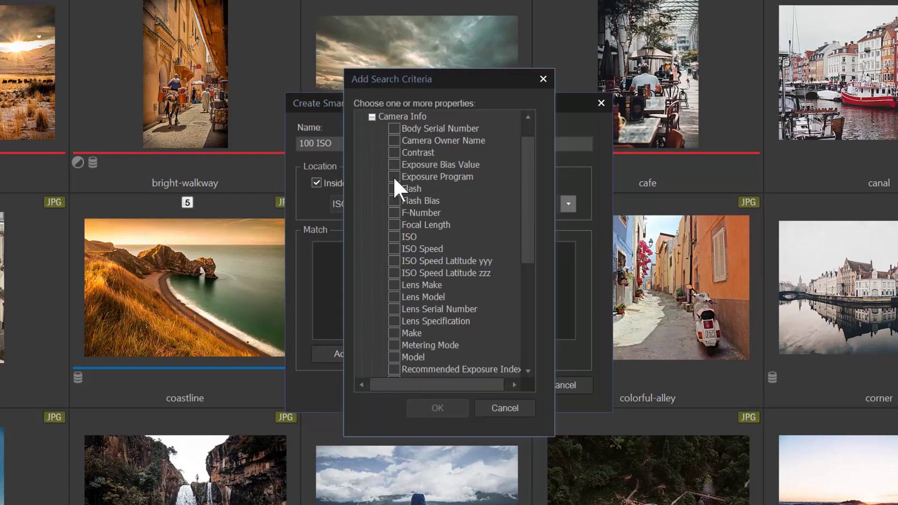
pyautogui.click(414, 238)
pyautogui.click(437, 407)
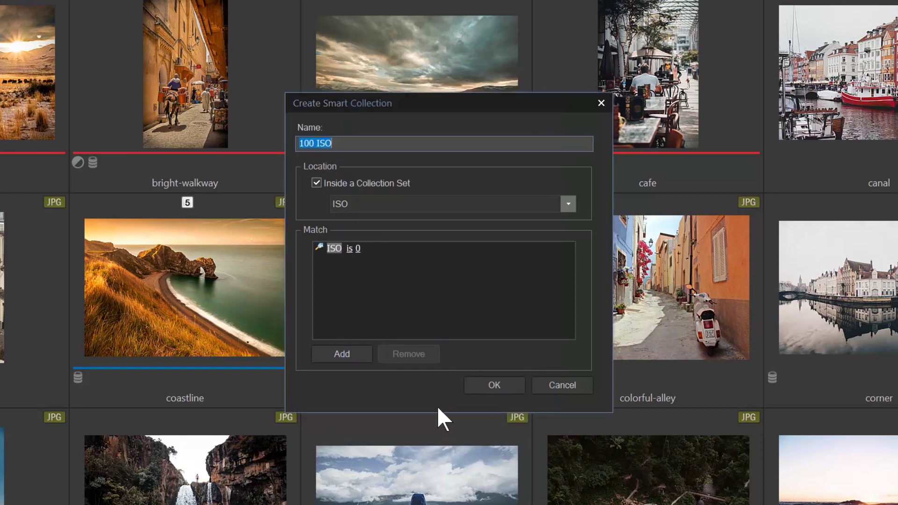
pyautogui.click(356, 248)
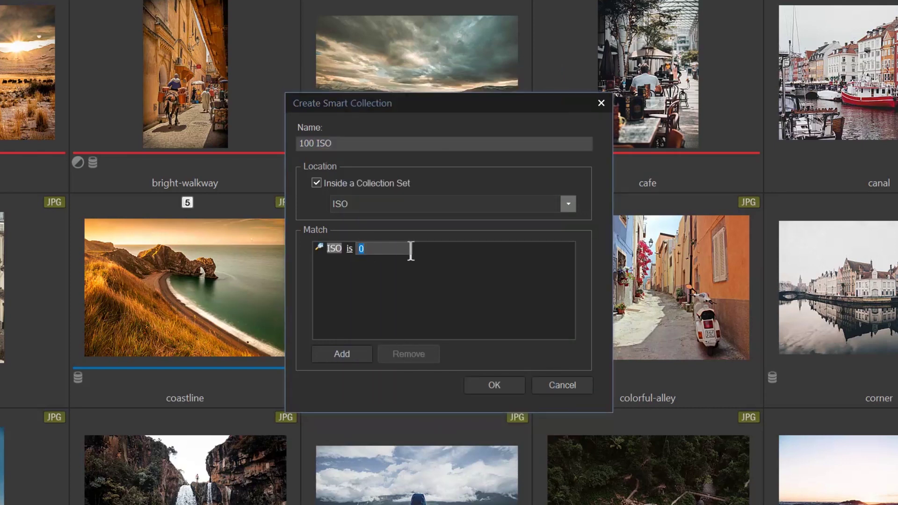
pyautogui.write('100')
pyautogui.press('Return')
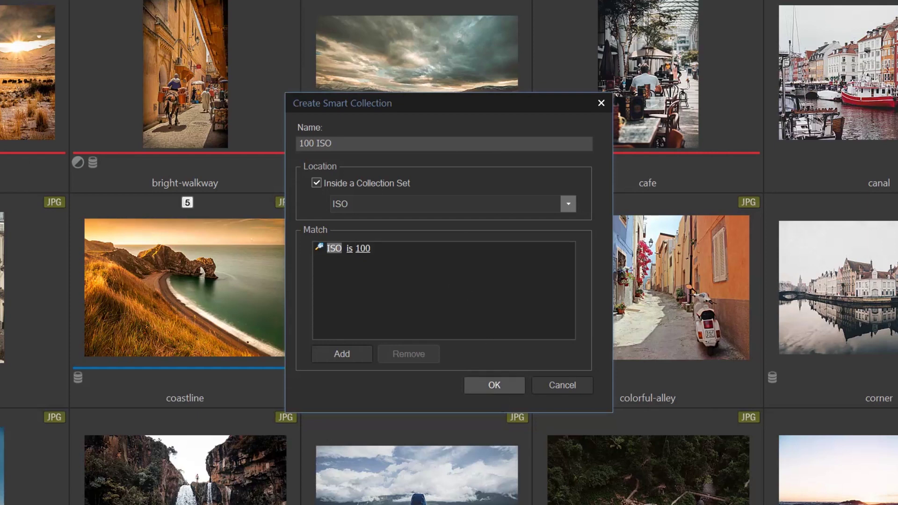
pyautogui.click(494, 385)
# Open the 100 ISO collection and scroll through its 225 matching photos.
pyautogui.click(26, 48)
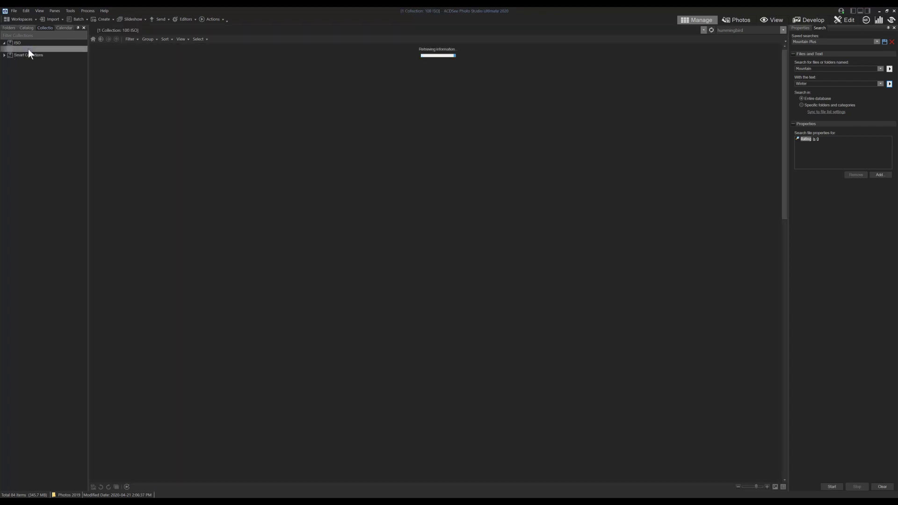
pyautogui.scroll(-5, 479, 181)
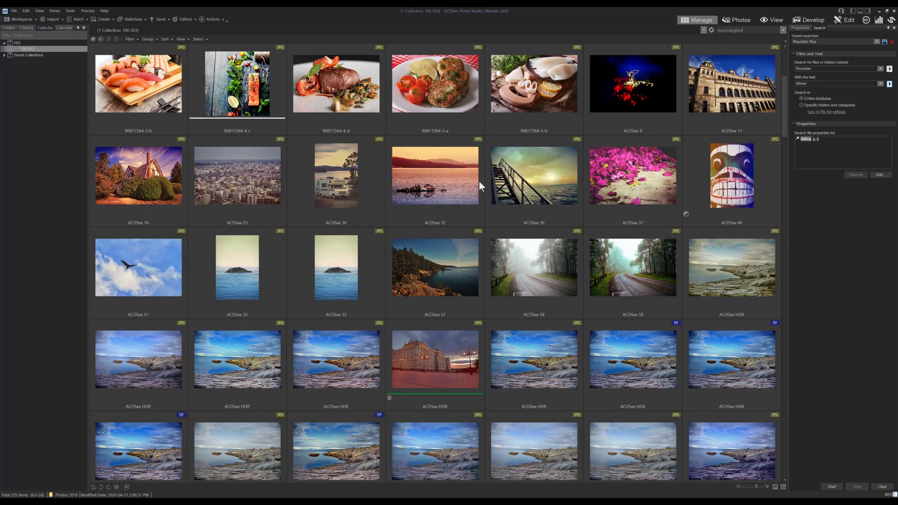
pyautogui.scroll(-15, 479, 181)
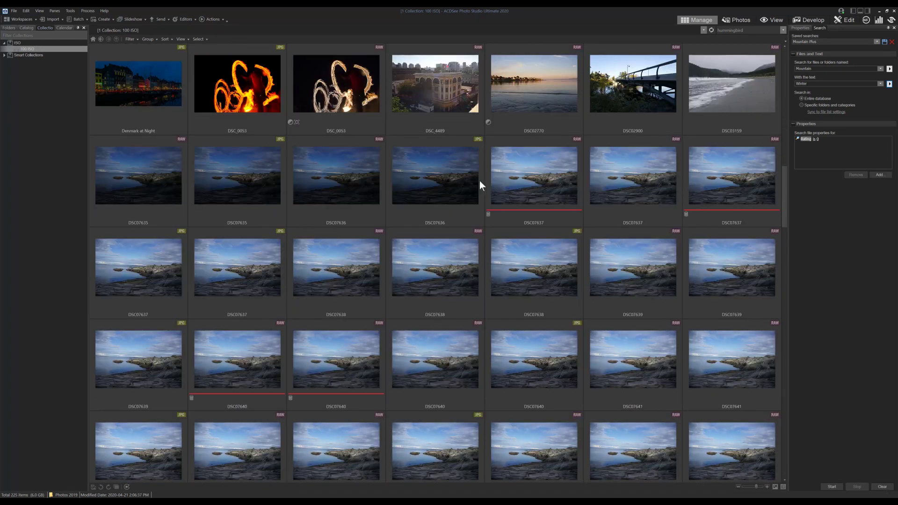
pyautogui.scroll(-15, 479, 181)
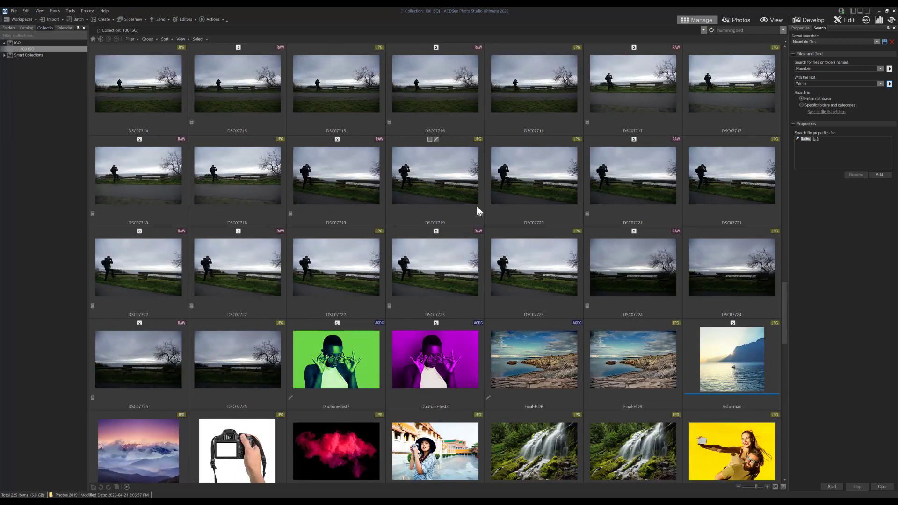
pyautogui.scroll(-10, 476, 205)
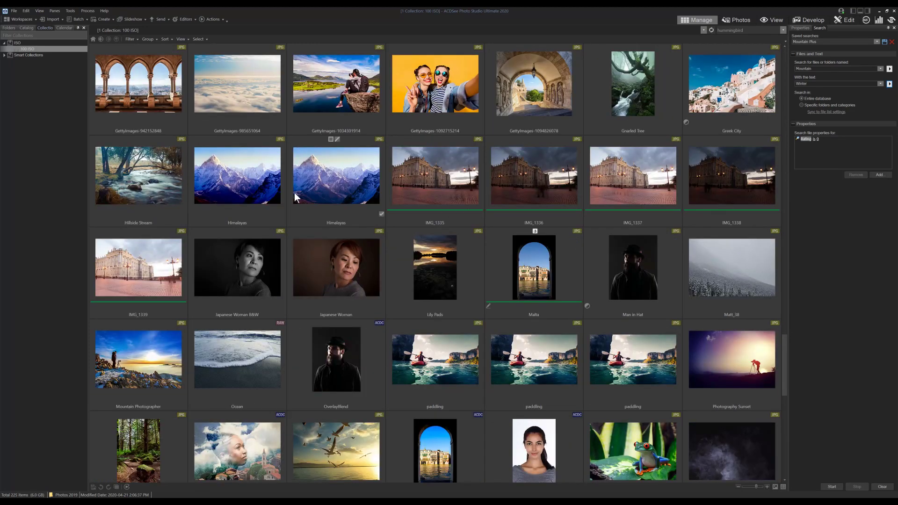